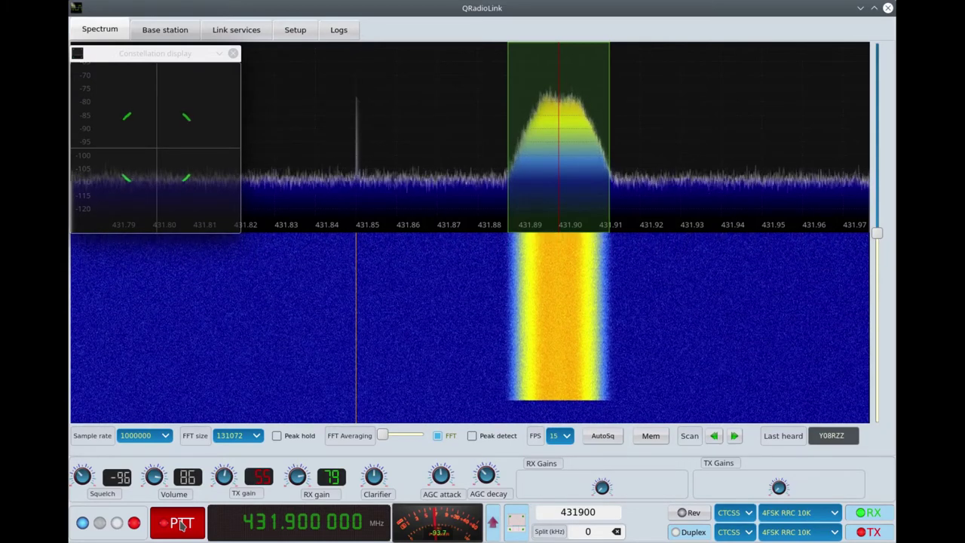
- Release PTT to stop the 4FSK RRC 10K transmission on 431.900 MHz
{"action": "left_click", "coordinate": [181, 524]}
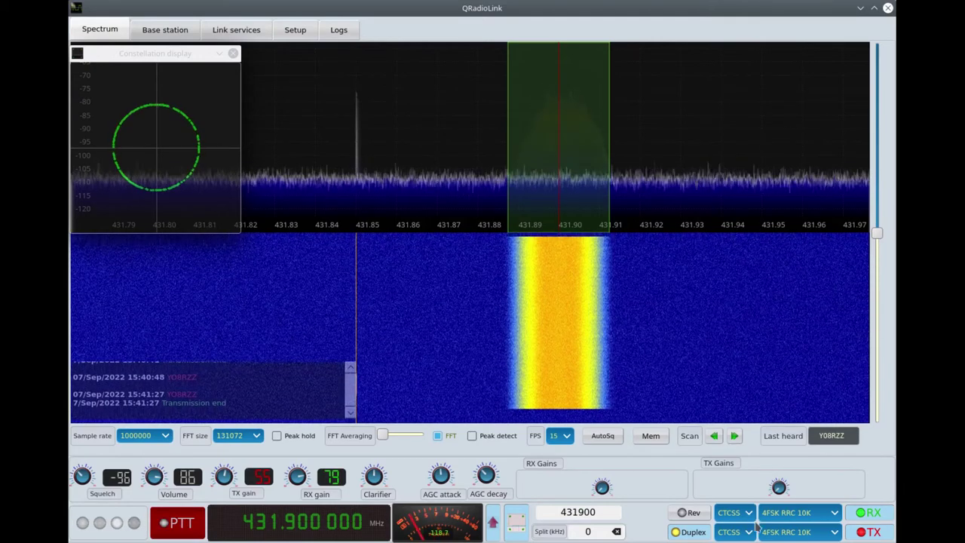
- Set both RX and TX modes to M17, start transmitting, and bring up the Setup page
{"action": "left_click", "coordinate": [784, 514]}
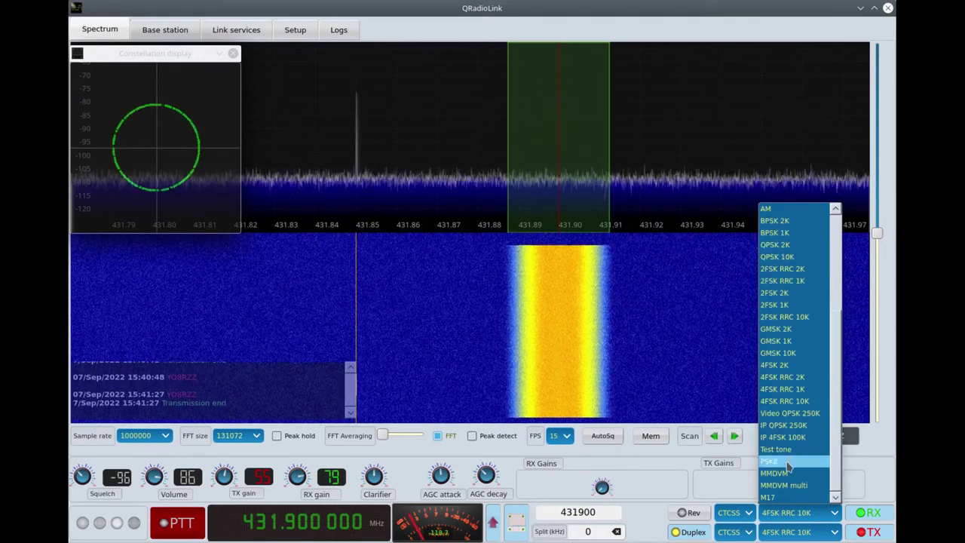
{"action": "left_click", "coordinate": [787, 497]}
{"action": "left_click", "coordinate": [803, 532]}
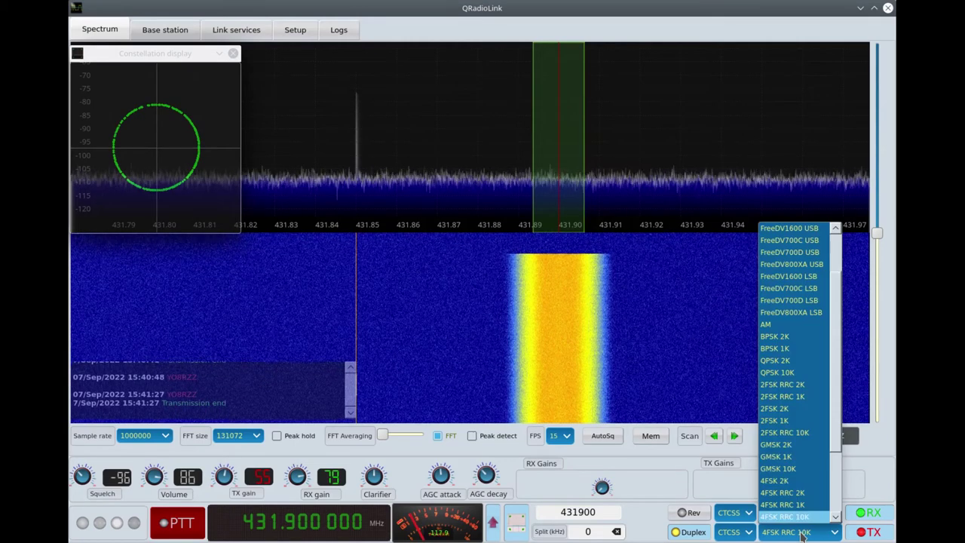
{"action": "scroll", "coordinate": [795, 505], "scroll_direction": "down", "scroll_amount": 3}
{"action": "left_click", "coordinate": [780, 515]}
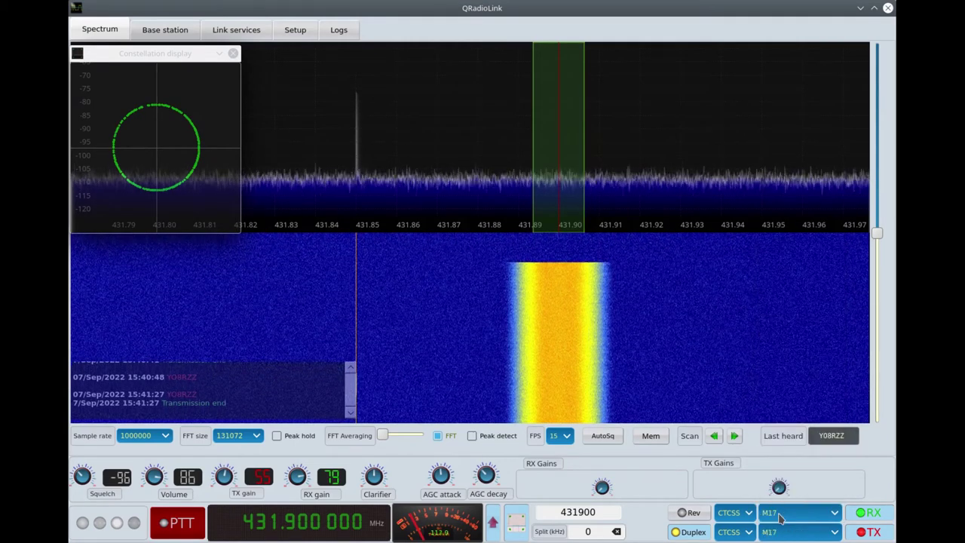
{"action": "left_click", "coordinate": [193, 522]}
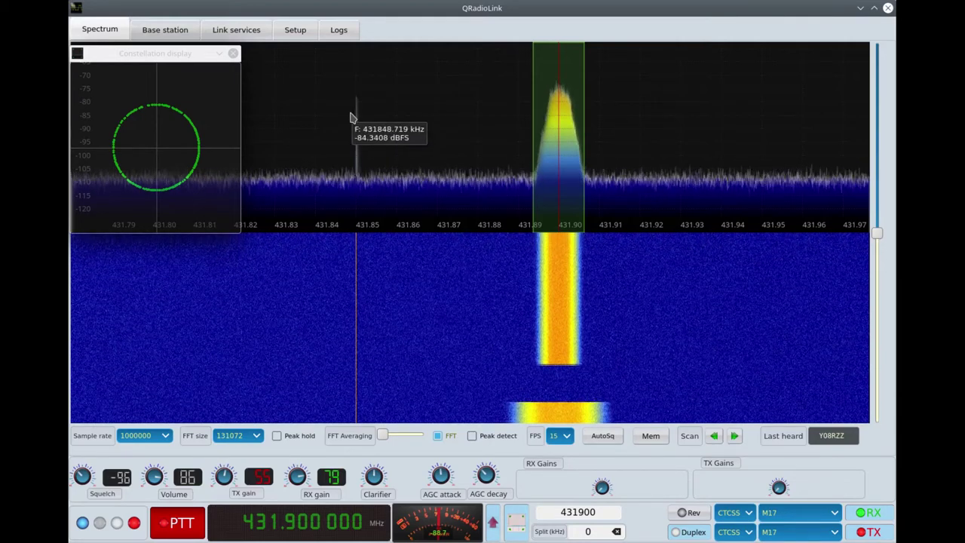
{"action": "left_click", "coordinate": [299, 38]}
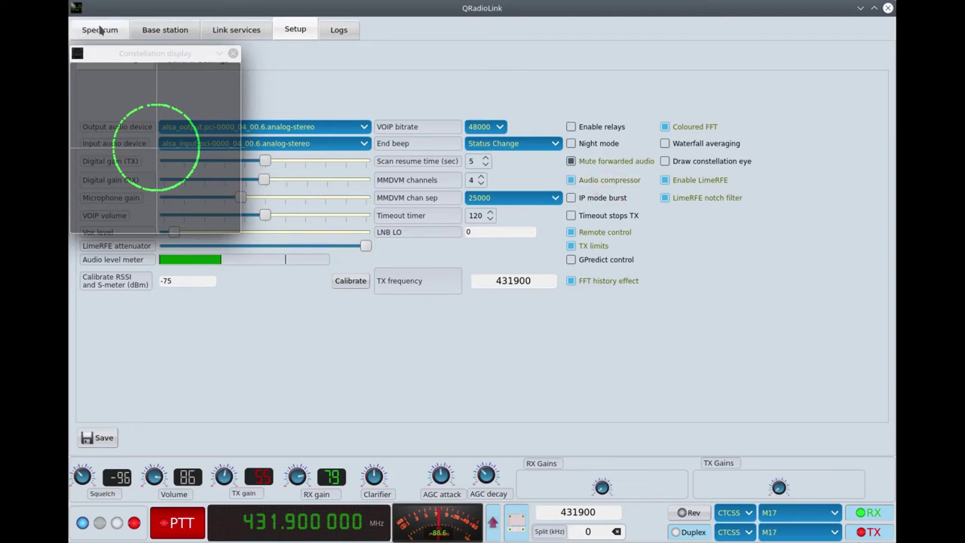
{"action": "left_click", "coordinate": [99, 30]}
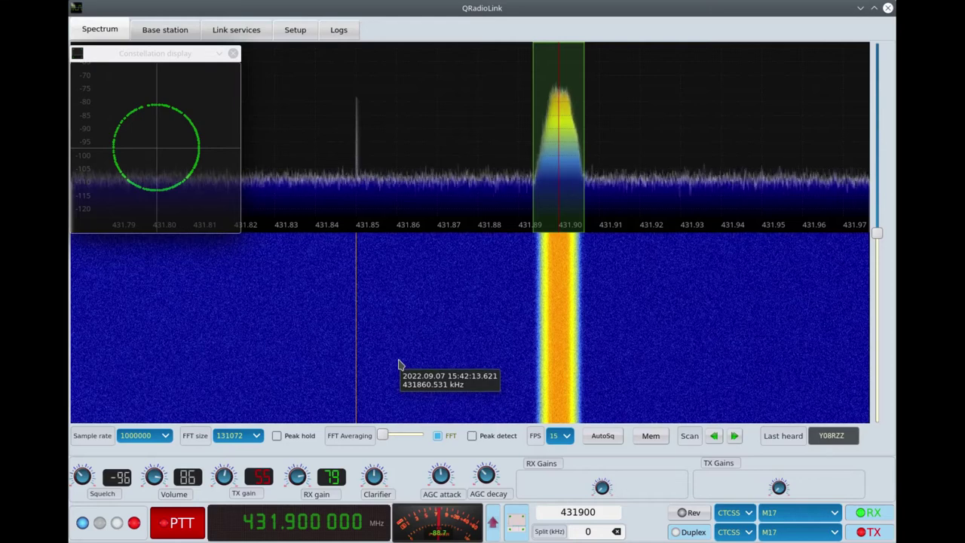
- Stop M17, select 4FSK RRC 2K for RX and TX, and key PTT again
{"action": "left_click", "coordinate": [175, 531]}
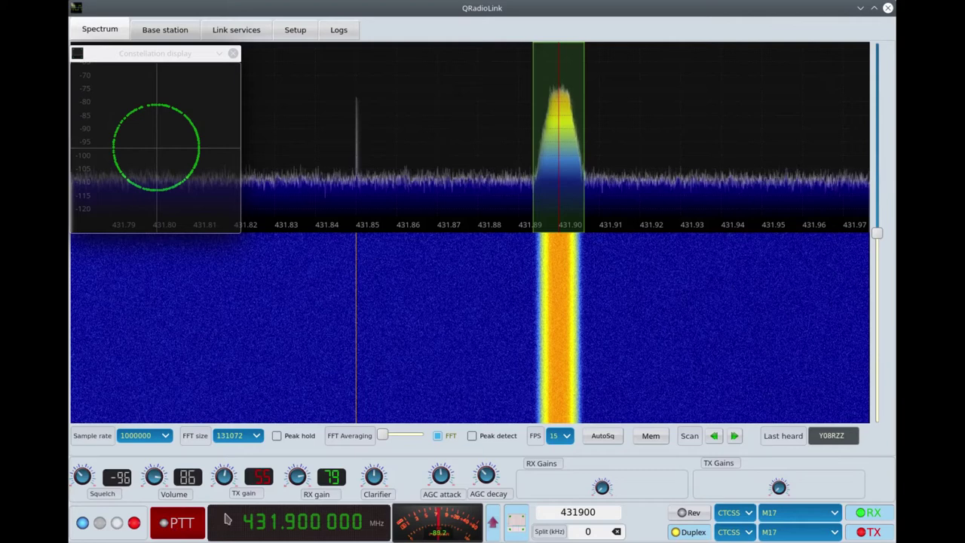
{"action": "left_click", "coordinate": [796, 513]}
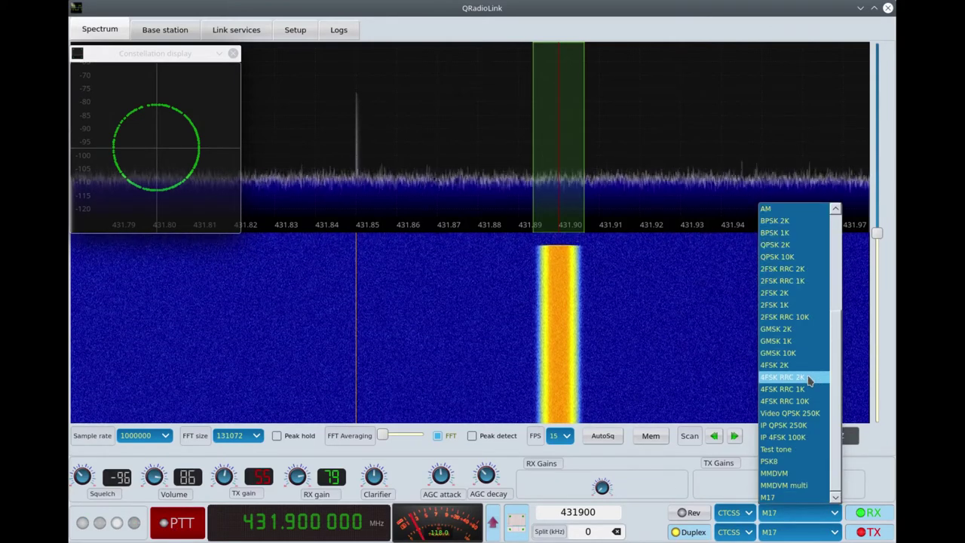
{"action": "left_click", "coordinate": [809, 378]}
{"action": "left_click", "coordinate": [799, 531]}
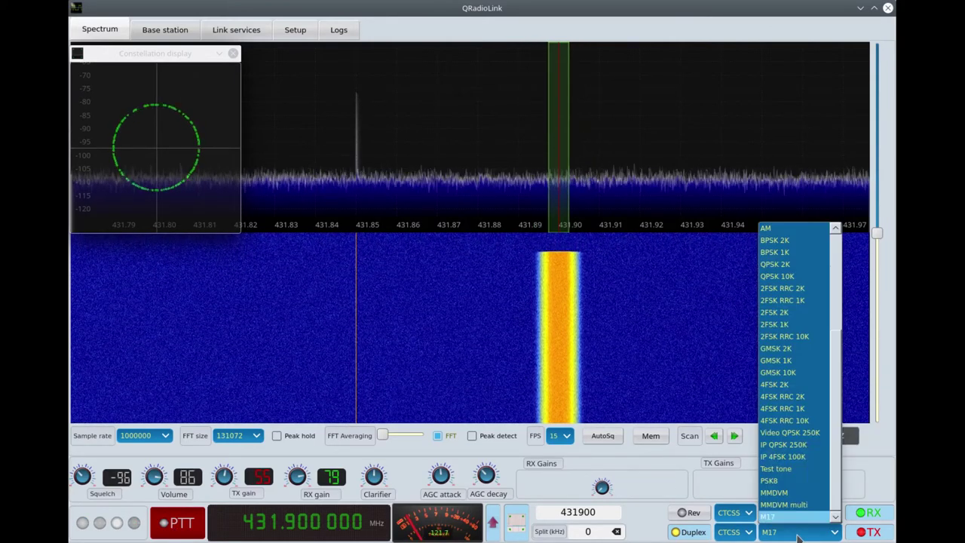
{"action": "left_click", "coordinate": [811, 396]}
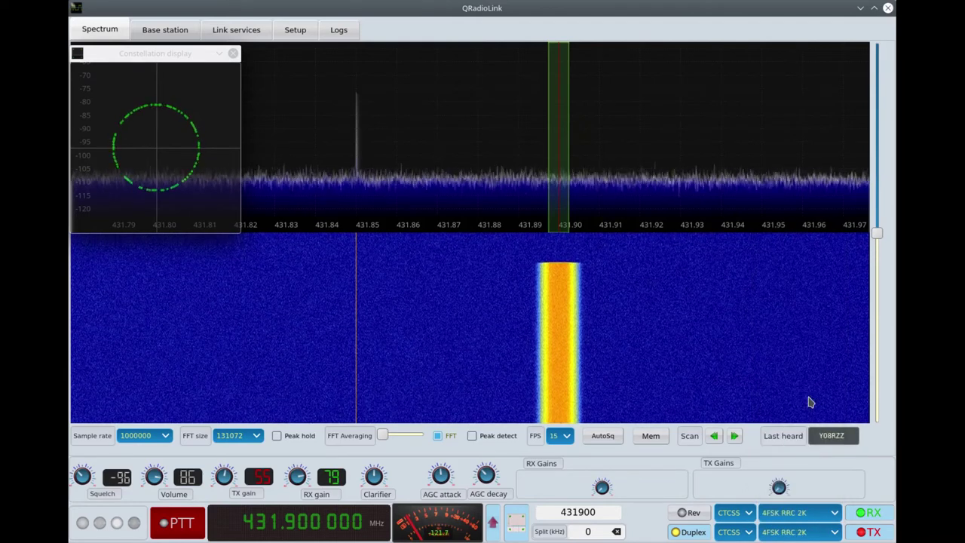
{"action": "left_click", "coordinate": [191, 531]}
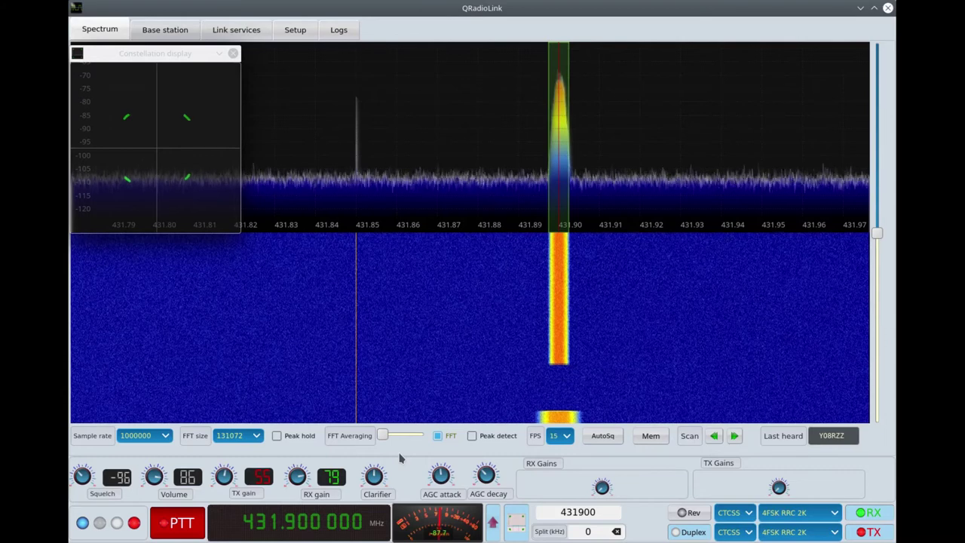
- Stop 4FSK RRC 2K, select BPSK 1K for RX and TX, and key PTT again
{"action": "left_click", "coordinate": [183, 524]}
{"action": "left_click", "coordinate": [799, 512]}
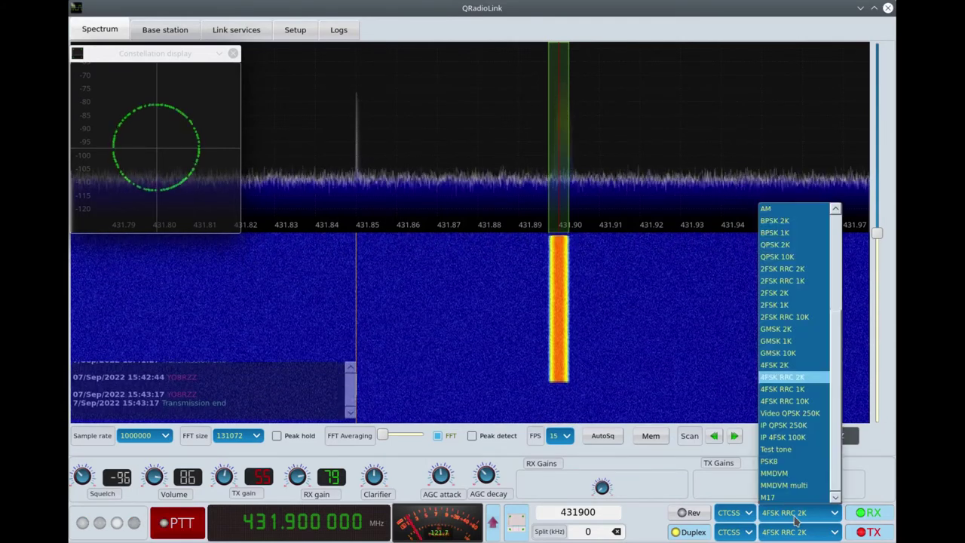
{"action": "left_click", "coordinate": [824, 233]}
{"action": "left_click", "coordinate": [794, 531]}
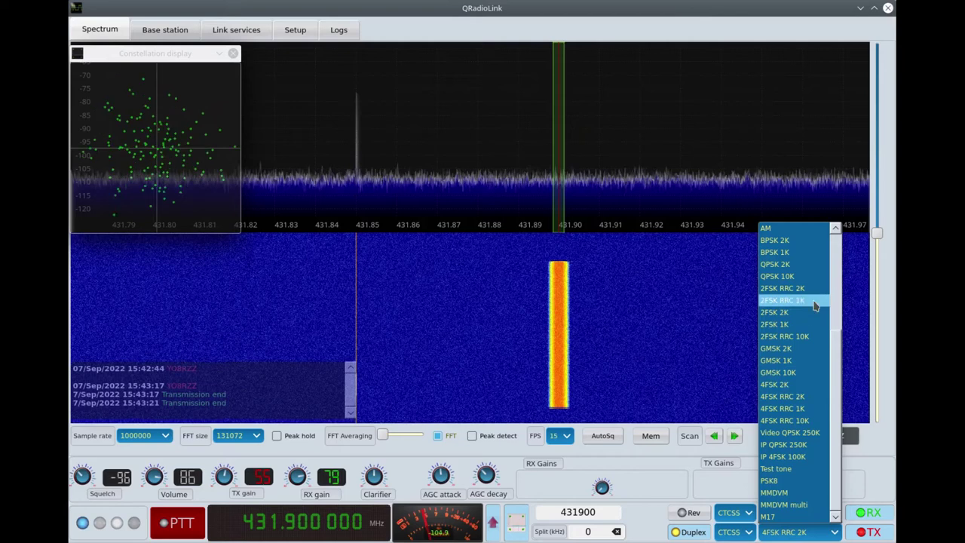
{"action": "left_click", "coordinate": [813, 251]}
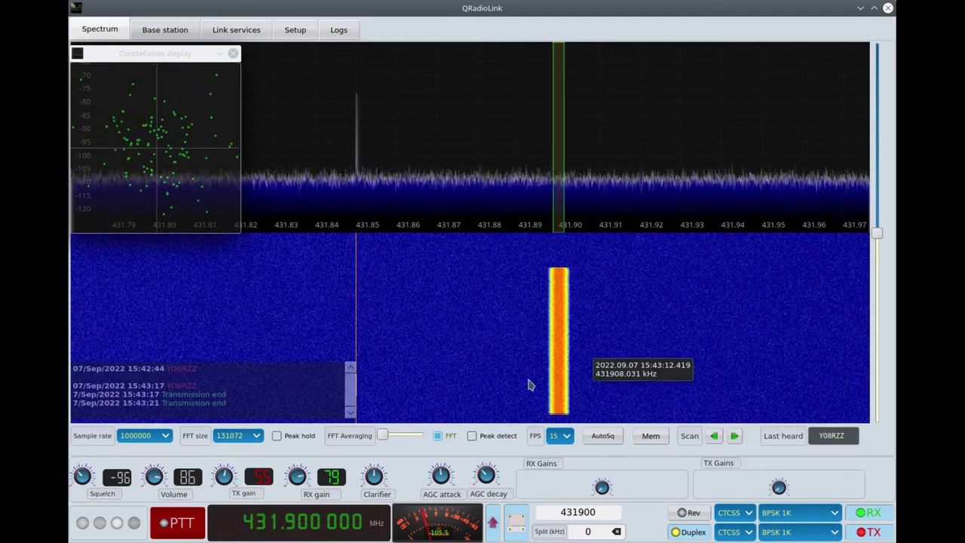
{"action": "left_click", "coordinate": [181, 520]}
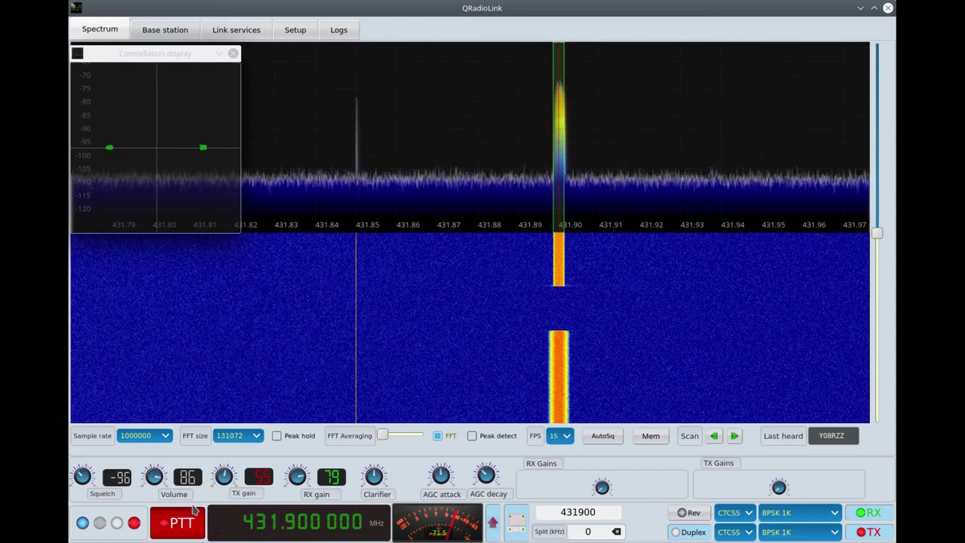
- Toggle the audio compressor on the Setup page, then go back to the Spectrum view
{"action": "left_click", "coordinate": [295, 31]}
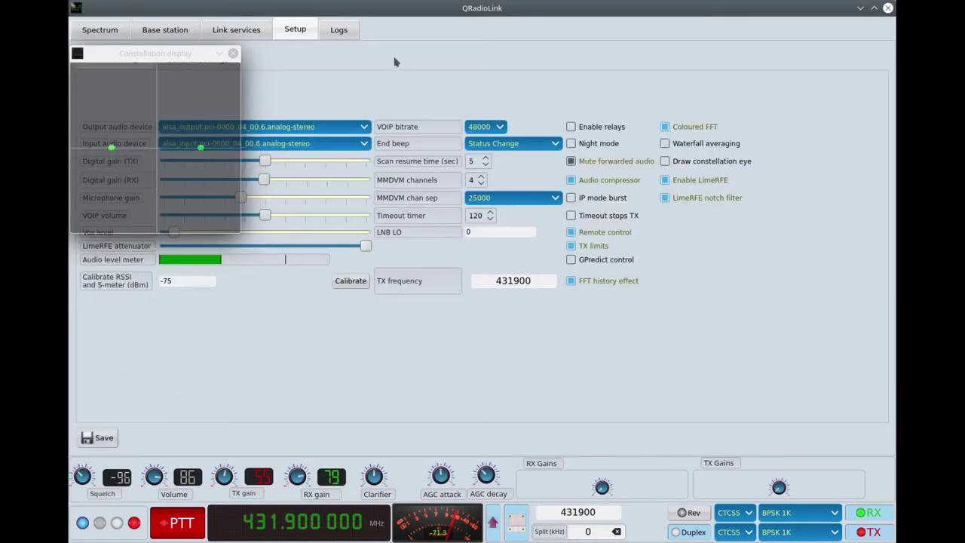
{"action": "left_click", "coordinate": [604, 185]}
{"action": "left_click", "coordinate": [104, 30]}
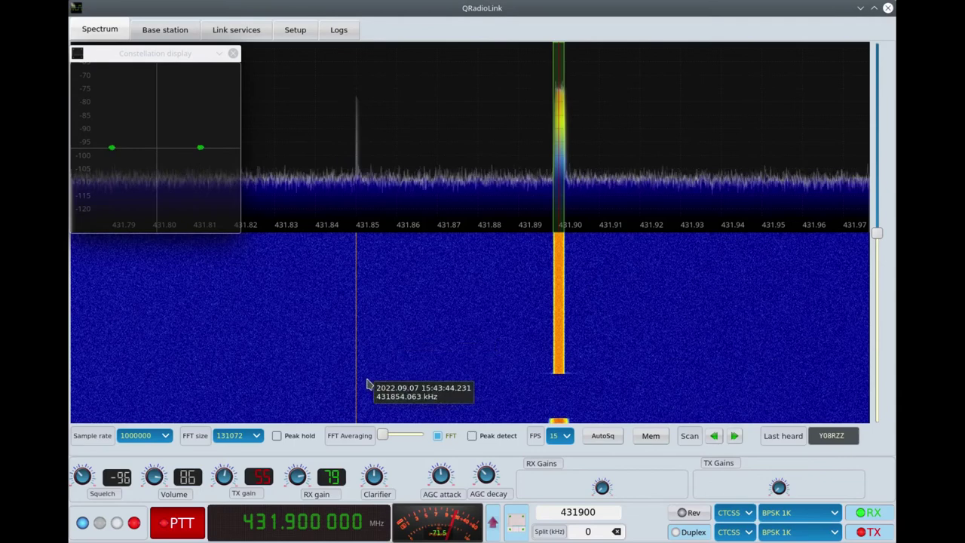
- Stop BPSK 1K, select M17 for RX and TX, and key PTT again
{"action": "left_click", "coordinate": [193, 523]}
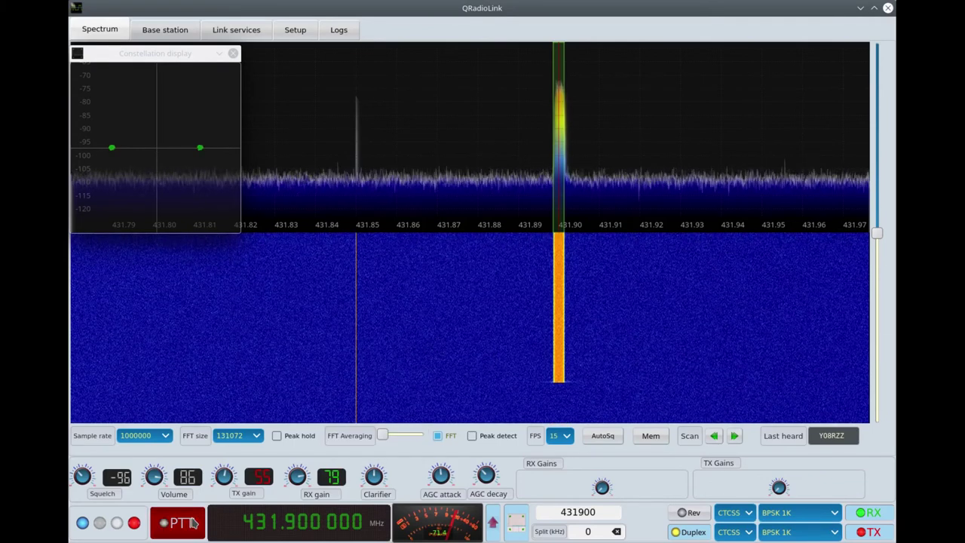
{"action": "left_click", "coordinate": [793, 512]}
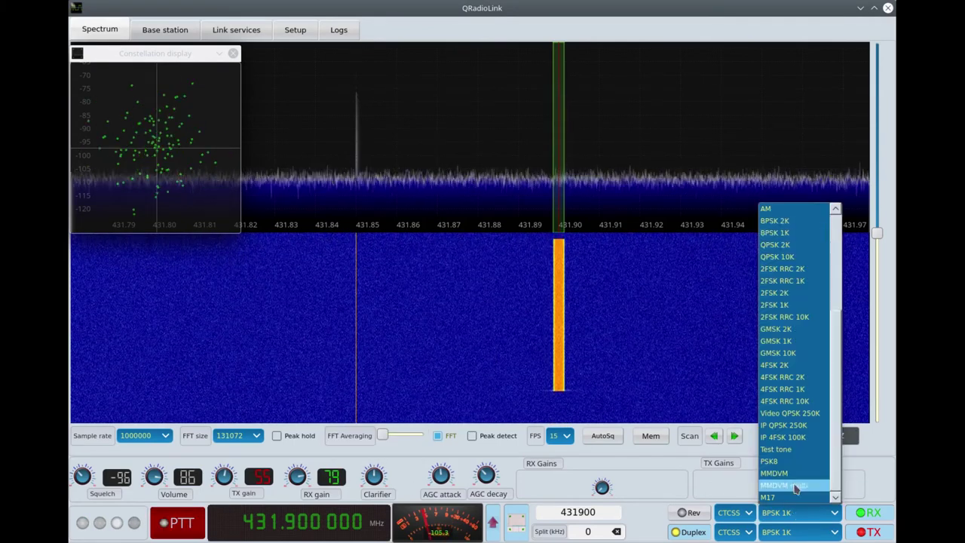
{"action": "left_click", "coordinate": [794, 512]}
{"action": "left_click", "coordinate": [799, 533]}
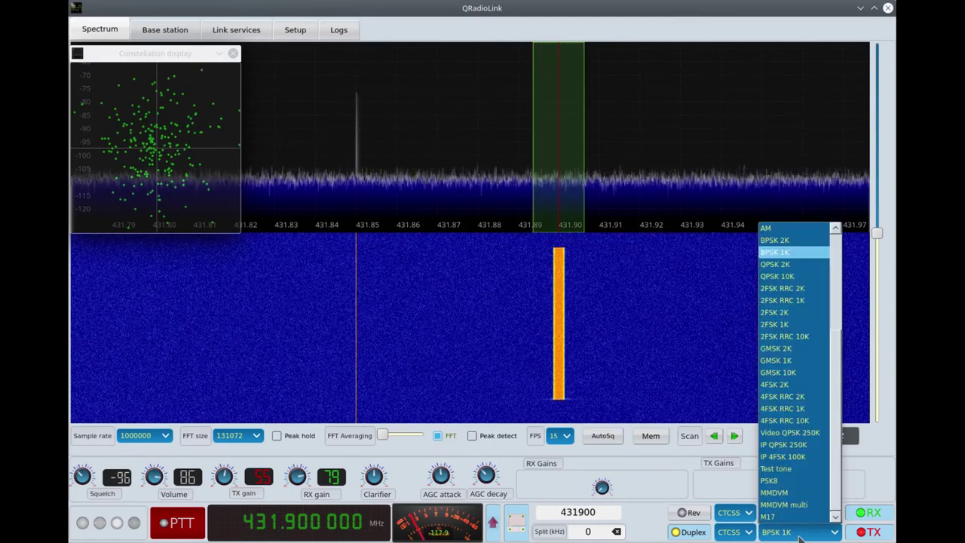
{"action": "left_click", "coordinate": [800, 517]}
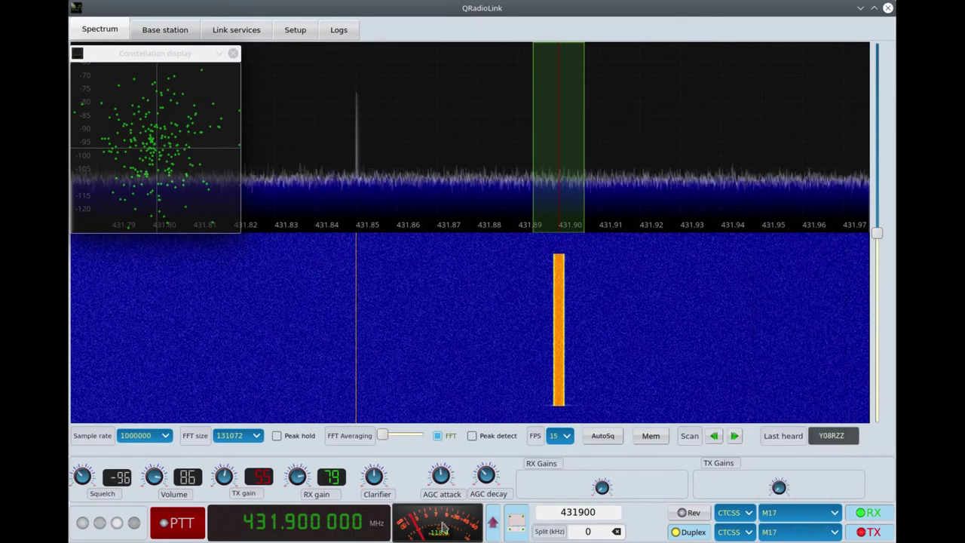
{"action": "left_click", "coordinate": [183, 523]}
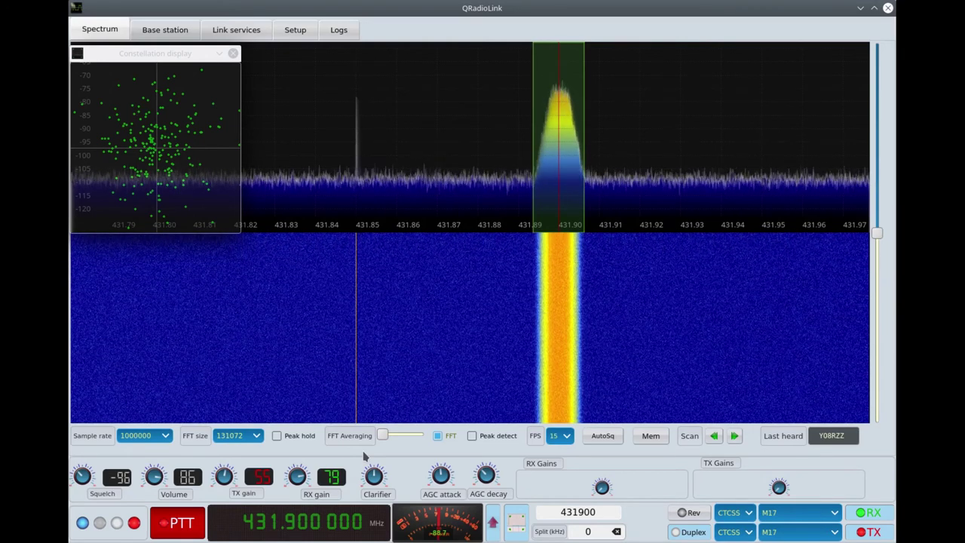
- Stop M17, select 4FSK RRC 10K for RX and TX, and key PTT again
{"action": "left_click", "coordinate": [182, 530]}
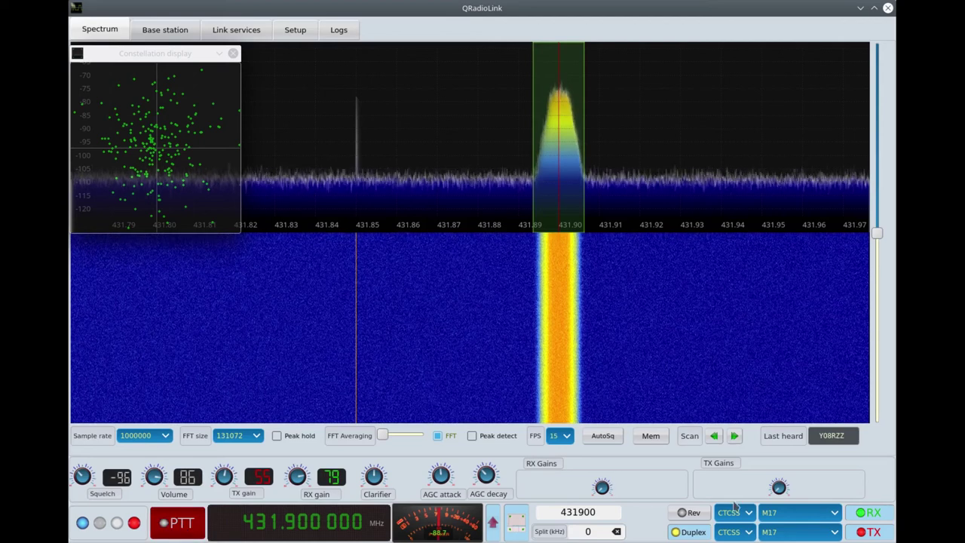
{"action": "left_click", "coordinate": [771, 515]}
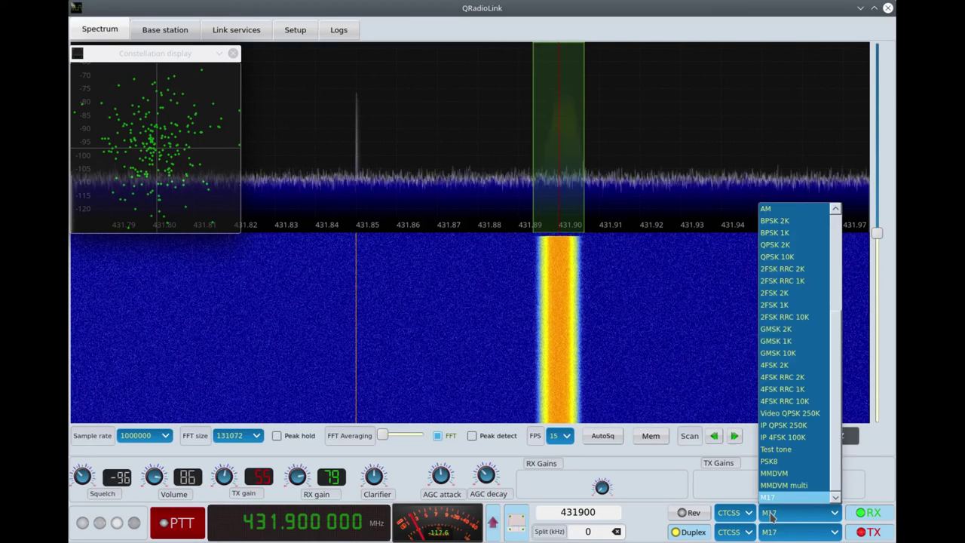
{"action": "left_click", "coordinate": [814, 403]}
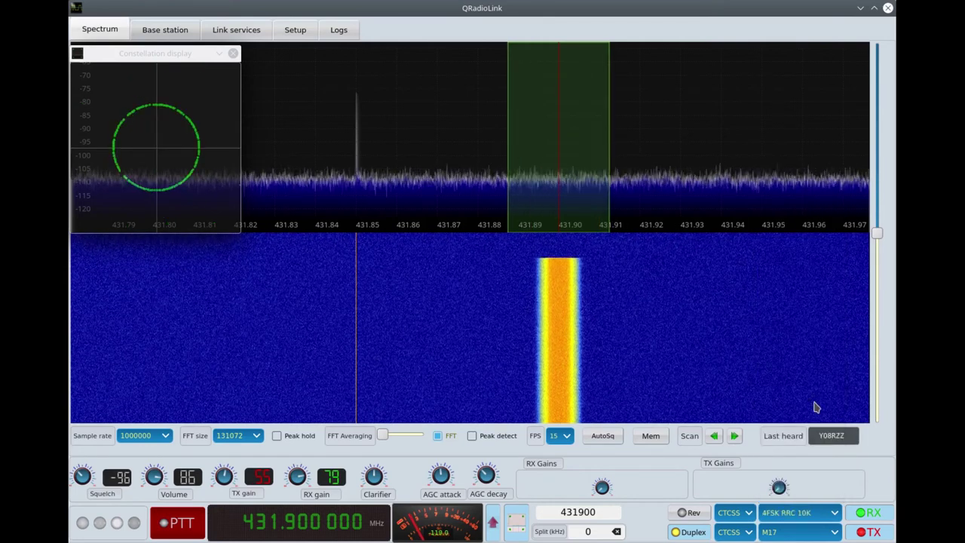
{"action": "left_click", "coordinate": [817, 531]}
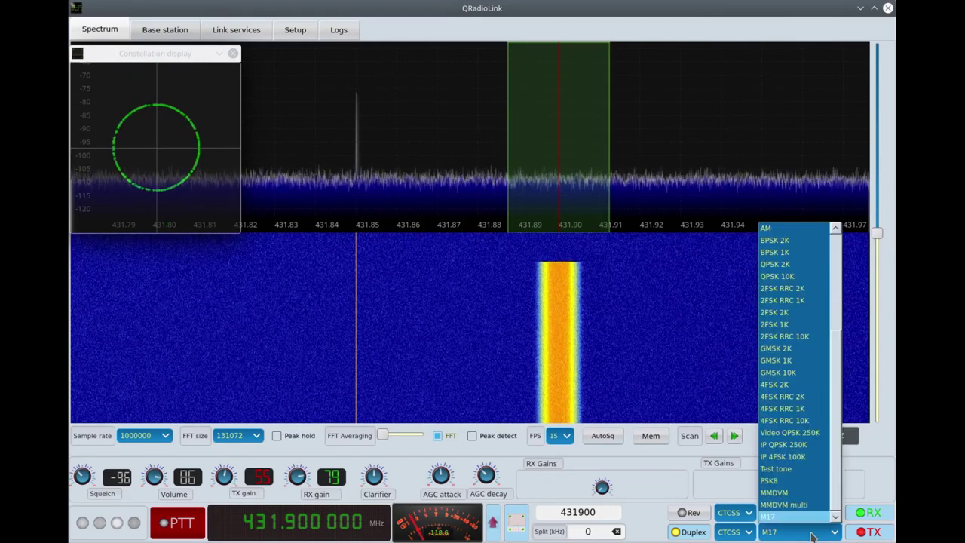
{"action": "left_click", "coordinate": [822, 421]}
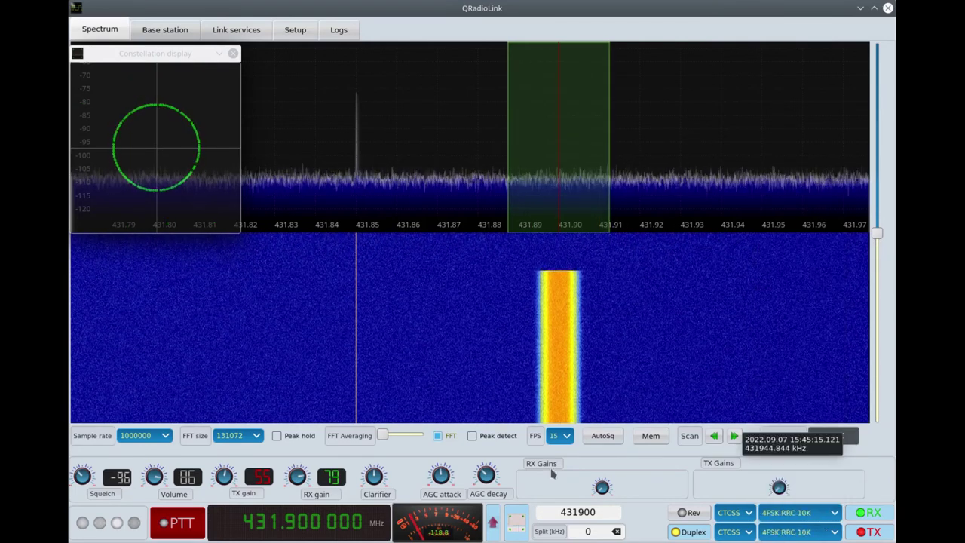
{"action": "left_click", "coordinate": [189, 525]}
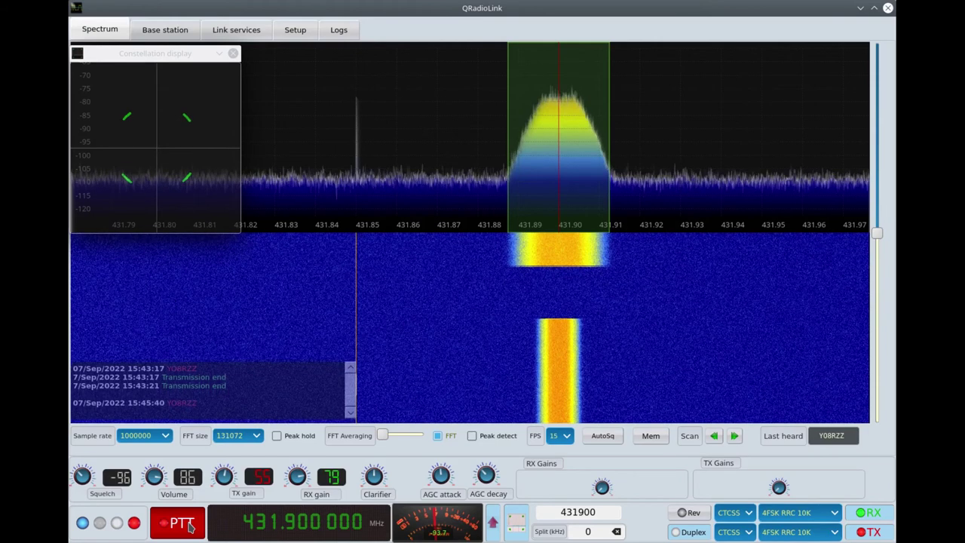
- Enable the audio compressor in Setup and return to the 4FSK RRC 10K spectrum view
{"action": "left_click", "coordinate": [293, 34]}
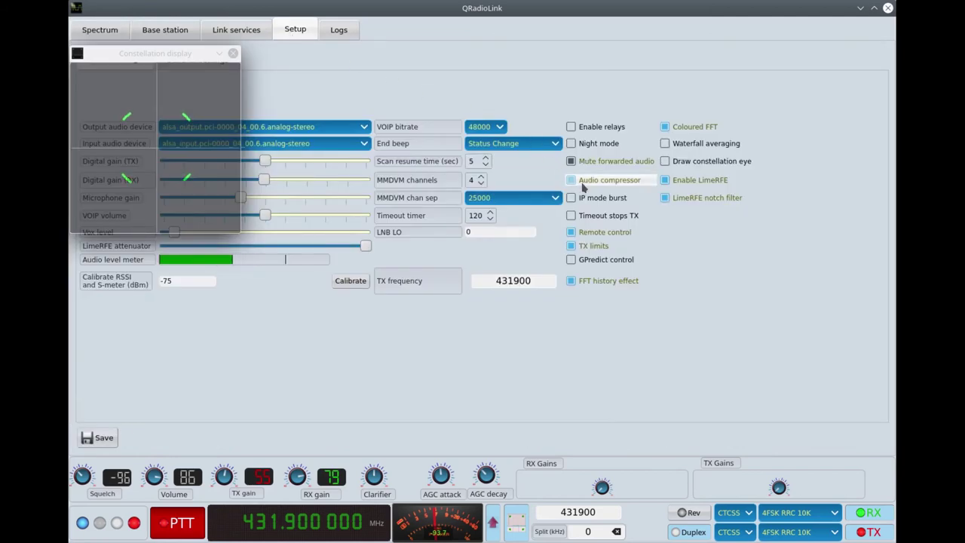
{"action": "left_click", "coordinate": [108, 31]}
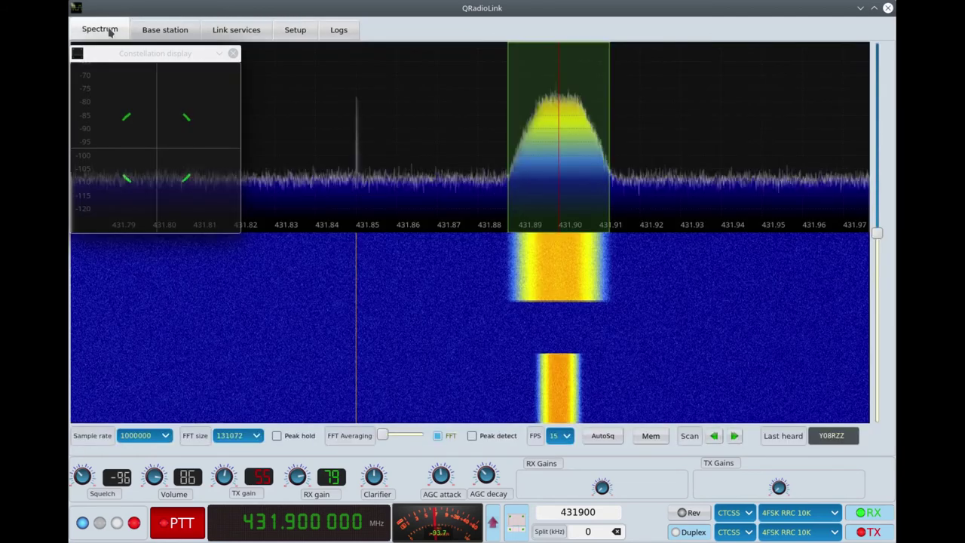
{"action": "left_click", "coordinate": [305, 33]}
{"action": "left_click", "coordinate": [591, 181]}
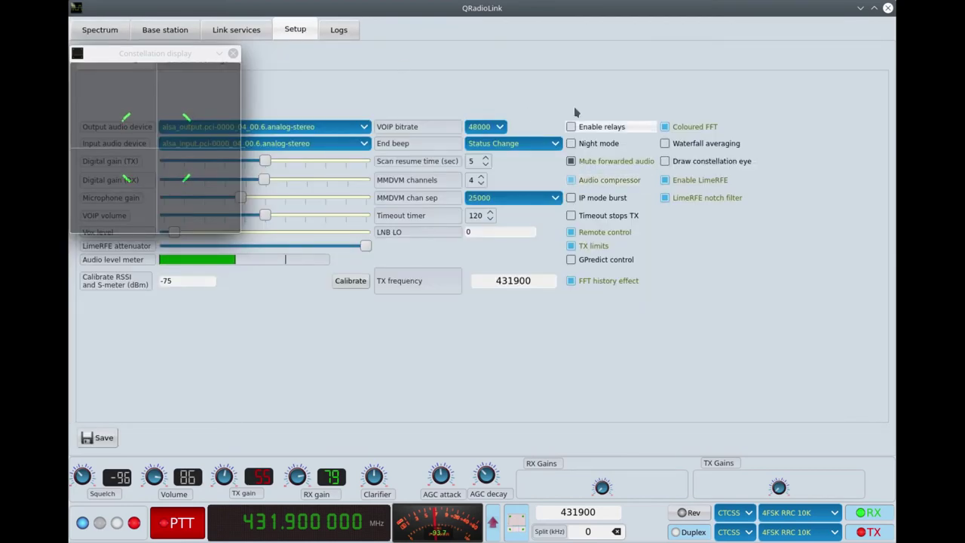
{"action": "left_click", "coordinate": [98, 30]}
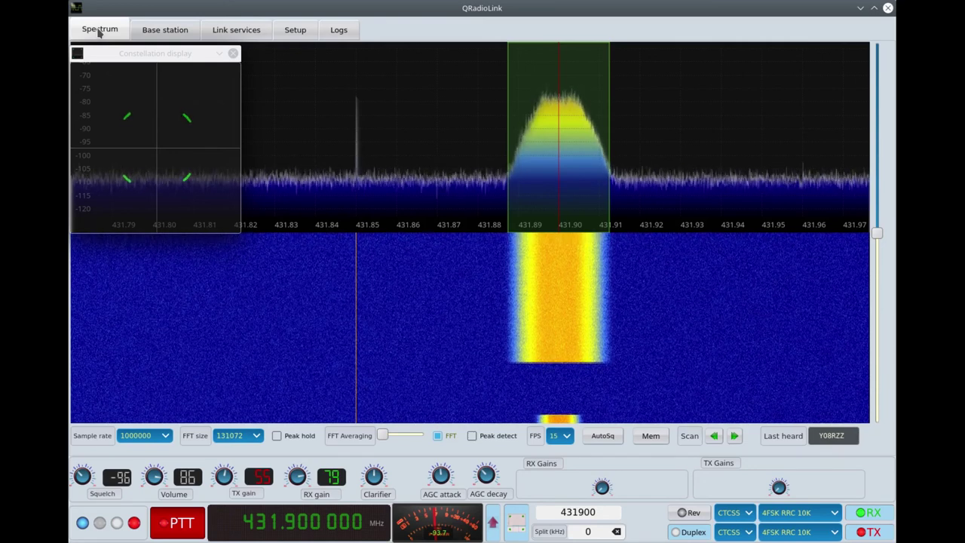
{"action": "mouse_move", "coordinate": [130, 301]}
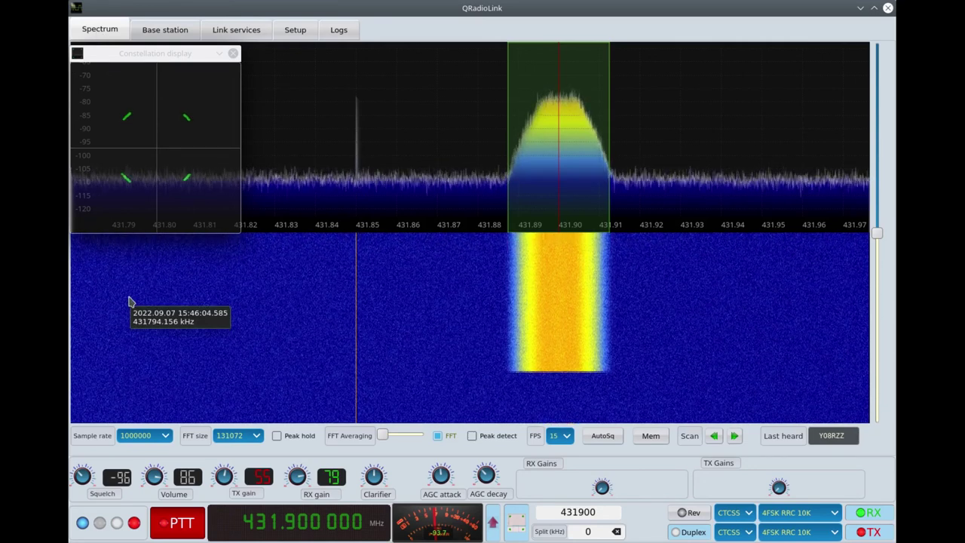